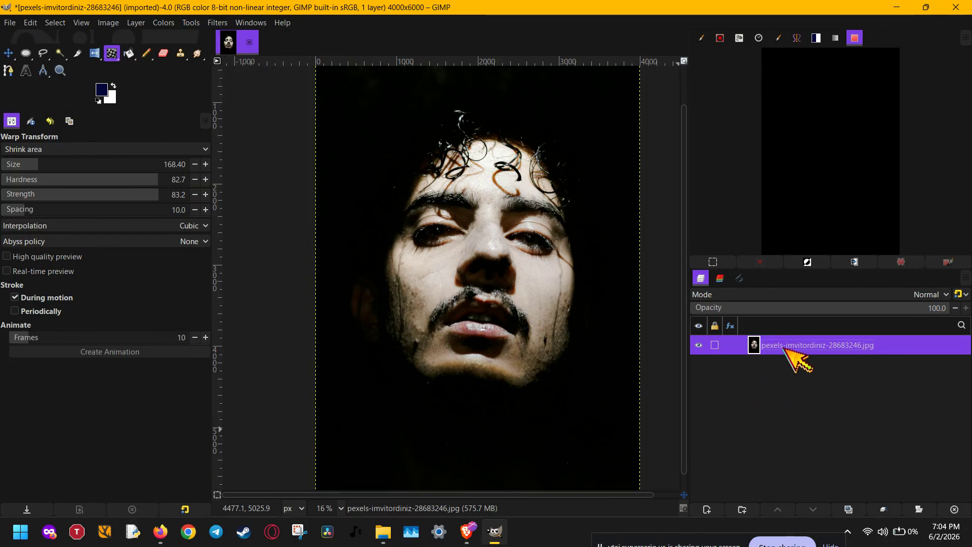
Duplicate the portrait layer and rename the copy as drip
{"action": "scroll", "coordinate": [610, 472], "scroll_direction": "up", "scroll_amount": 3}
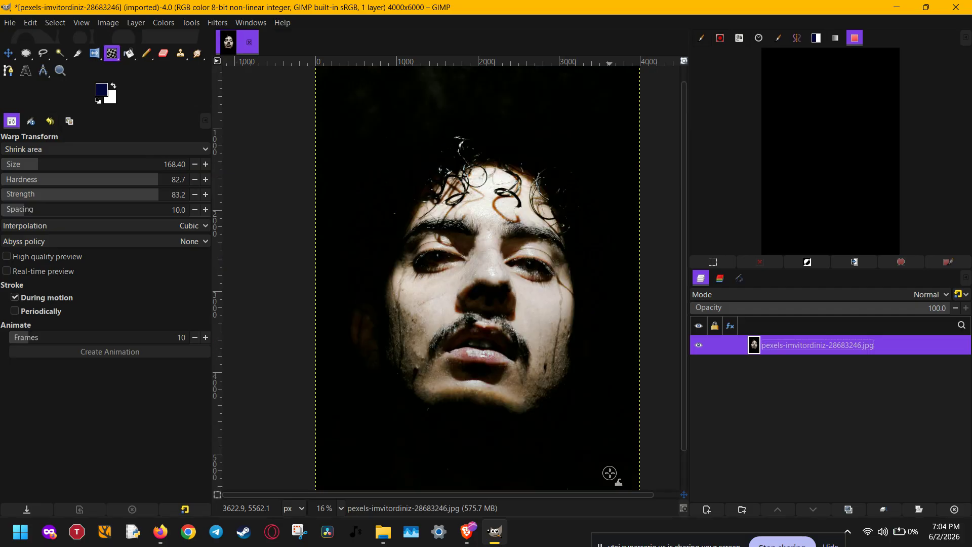
{"action": "scroll", "coordinate": [609, 473], "scroll_direction": "down", "scroll_amount": 4}
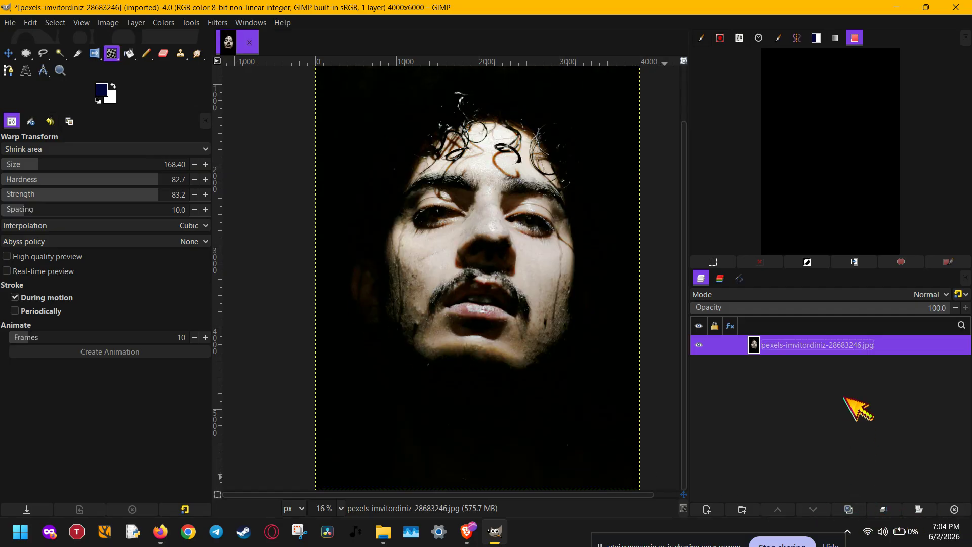
{"action": "right_click", "coordinate": [843, 349]}
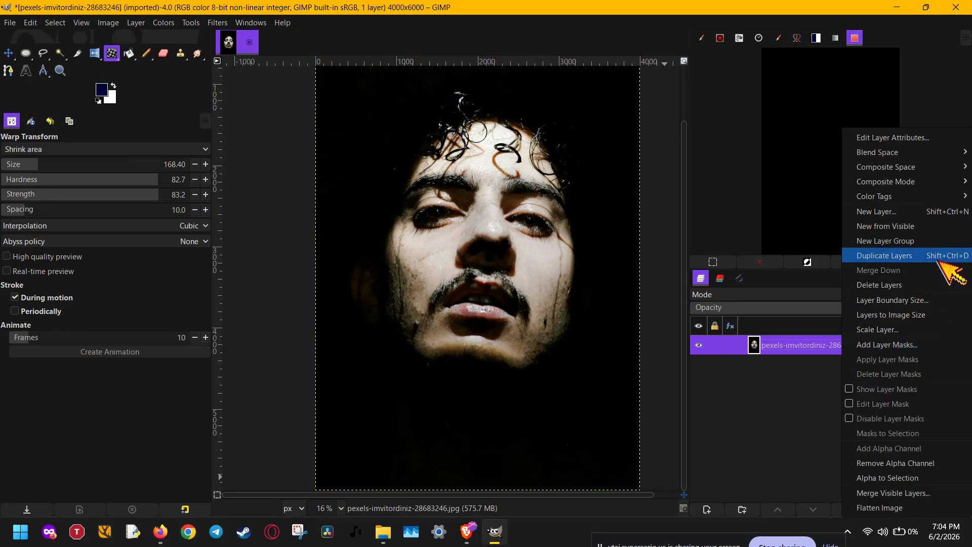
{"action": "left_click", "coordinate": [885, 256]}
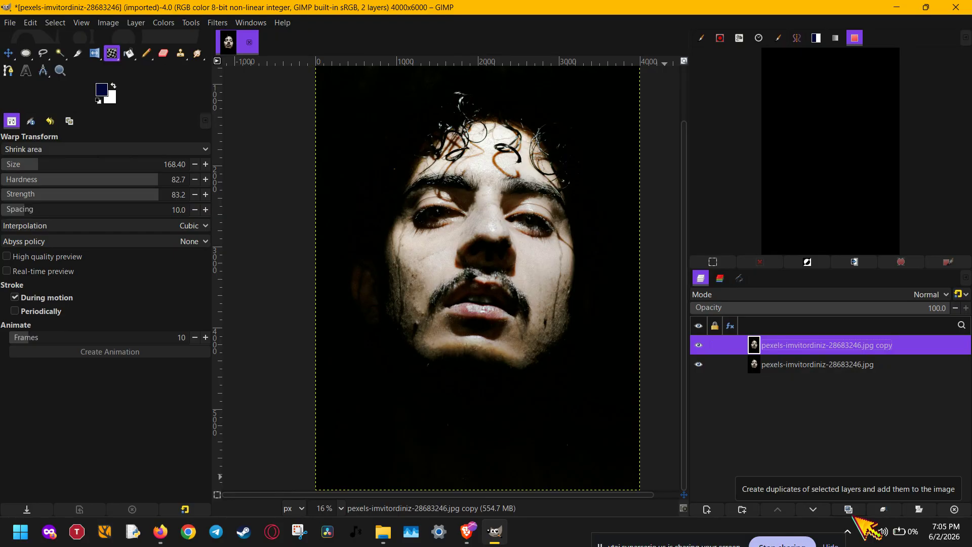
{"action": "double_click", "coordinate": [856, 344]}
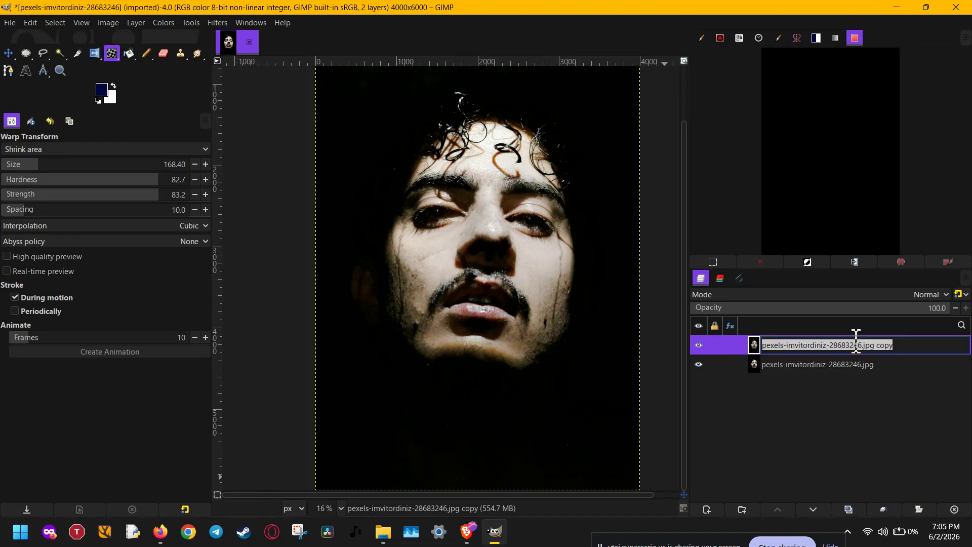
{"action": "type", "text": "drip"}
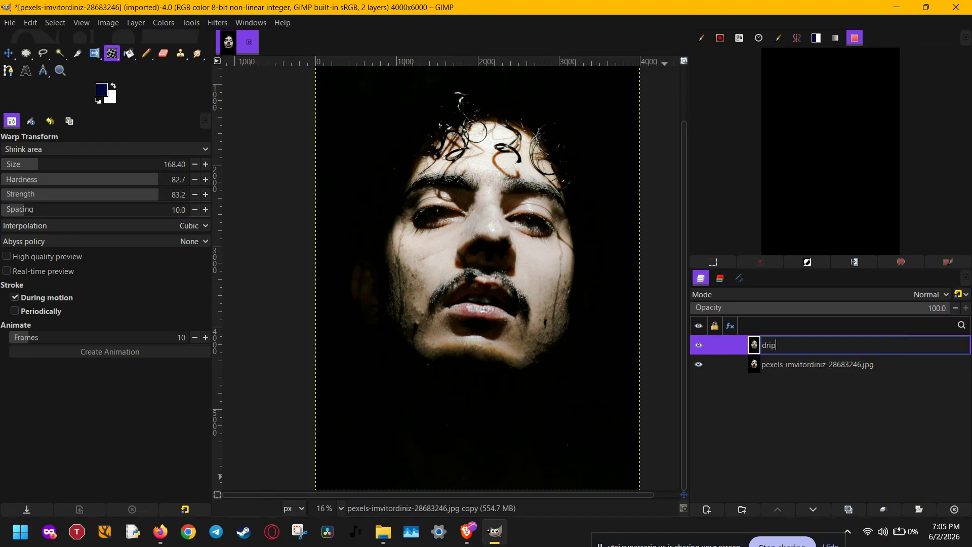
{"action": "key", "text": "Return"}
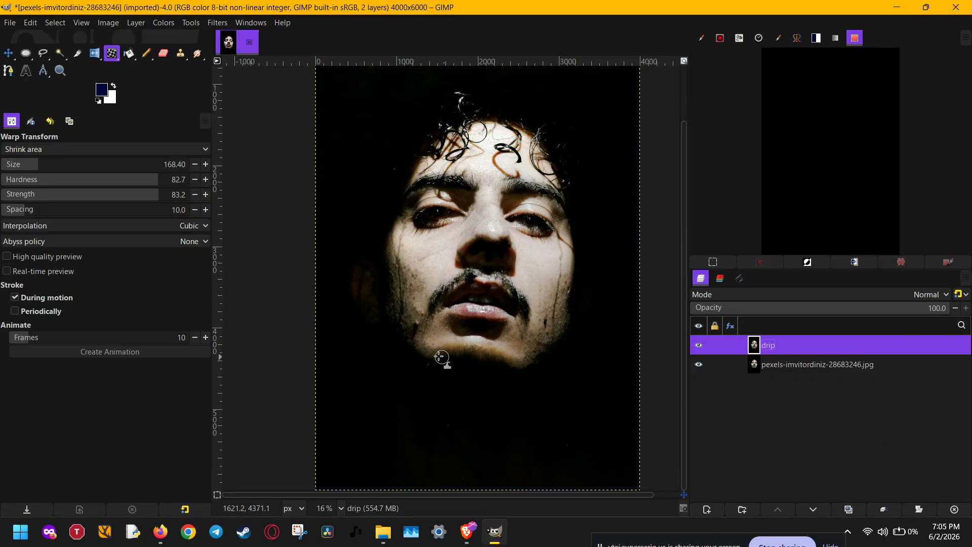
Using Warp Transform in Move pixels mode with hardness 69.4 and strength 66.9, pull a short drip down from each side of the chin
{"action": "left_click", "coordinate": [109, 51]}
{"action": "scroll", "coordinate": [421, 357], "scroll_direction": "up", "scroll_amount": 3}
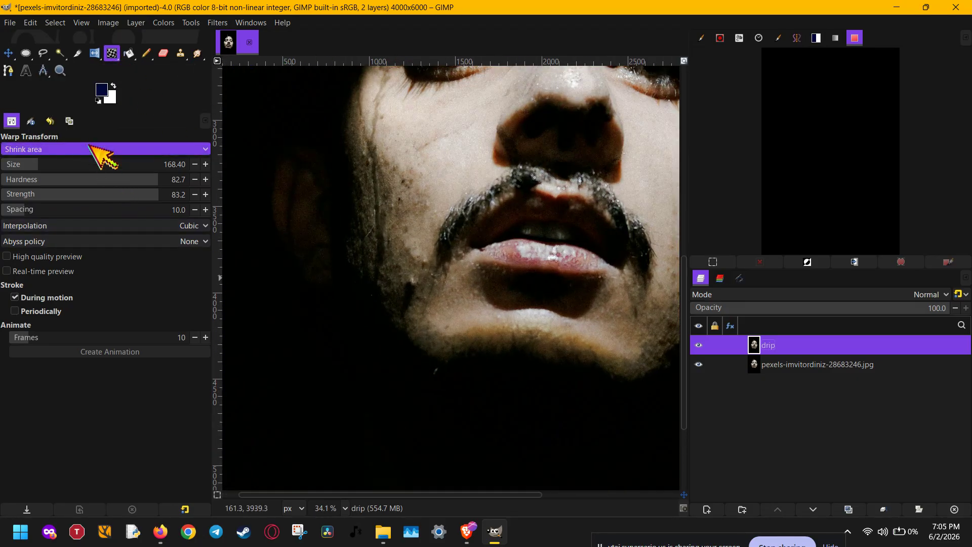
{"action": "scroll", "coordinate": [90, 145], "scroll_direction": "up", "scroll_amount": 1}
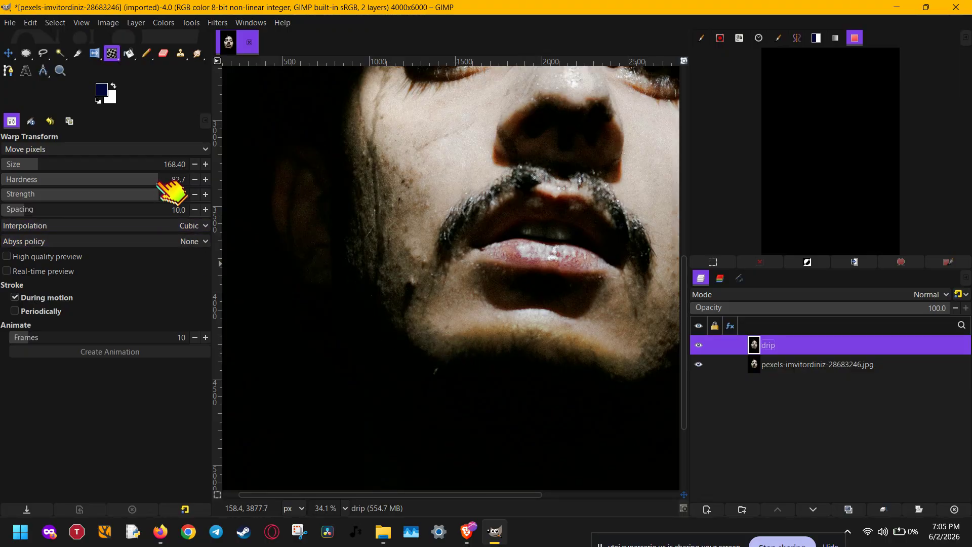
{"action": "left_click_drag", "start_coordinate": [157, 180], "coordinate": [133, 181]}
{"action": "left_click", "coordinate": [145, 194]}
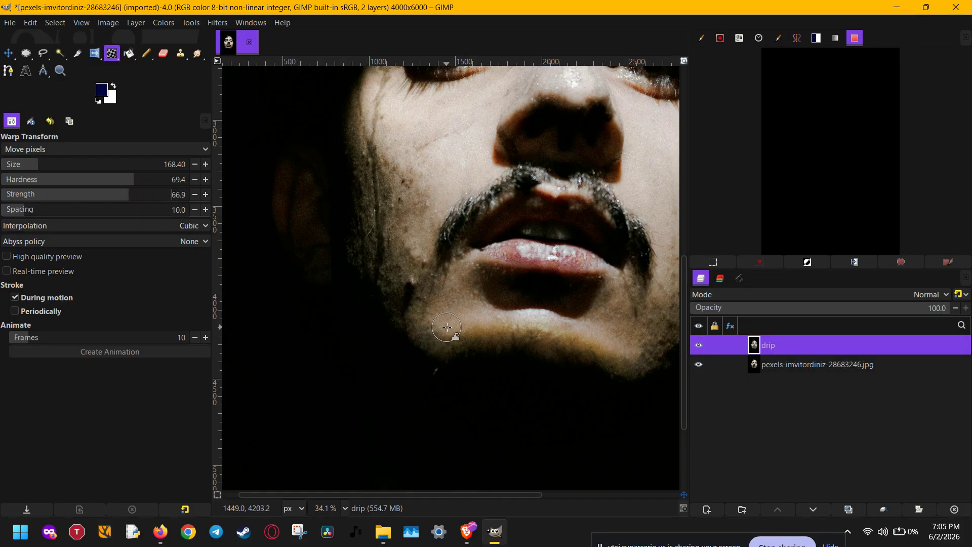
{"action": "mouse_move", "coordinate": [447, 327]}
{"action": "left_mouse_down"}
{"action": "mouse_move", "coordinate": [432, 439]}
{"action": "mouse_move", "coordinate": [389, 294]}
{"action": "left_mouse_up"}
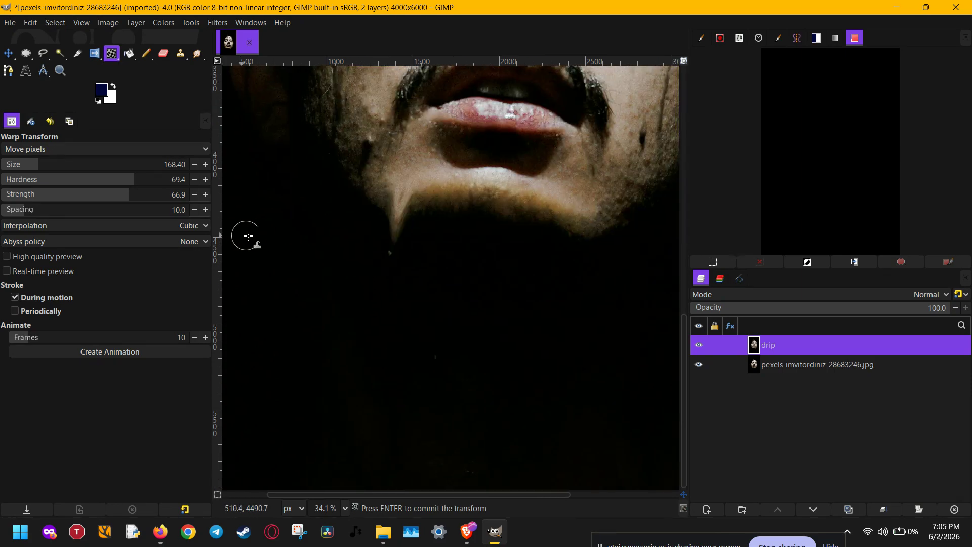
{"action": "left_click_drag", "start_coordinate": [592, 191], "coordinate": [591, 257]}
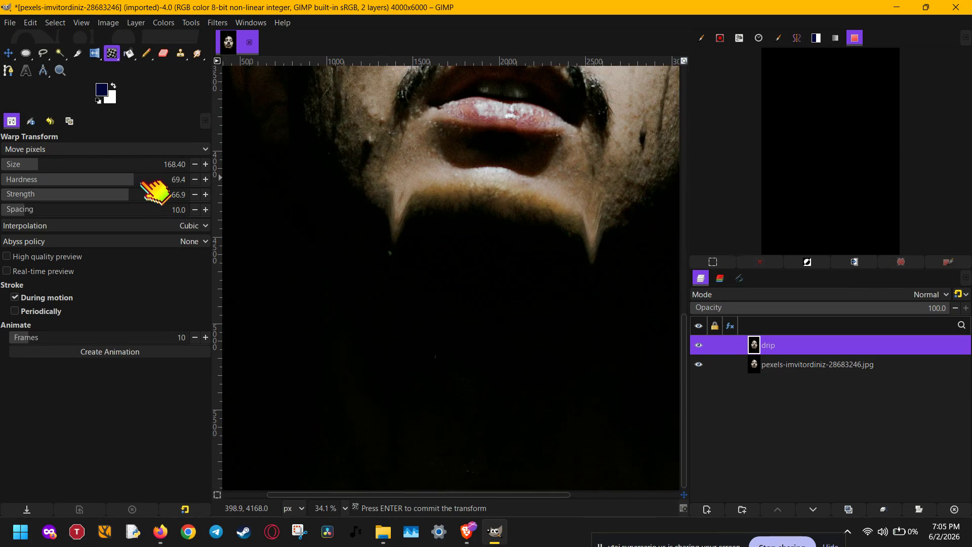
Raise the warp hardness to 76.6 and strength to 76.8, and stretch both chin drips downward, making the left one longer
{"action": "left_click", "coordinate": [146, 183]}
{"action": "left_click", "coordinate": [147, 194]}
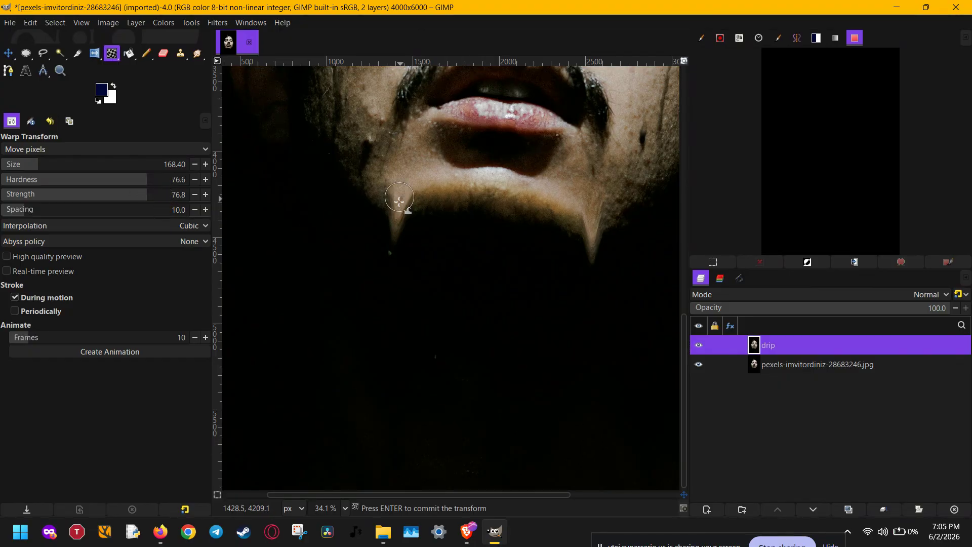
{"action": "left_click_drag", "start_coordinate": [399, 201], "coordinate": [390, 286]}
{"action": "left_click_drag", "start_coordinate": [599, 194], "coordinate": [591, 309]}
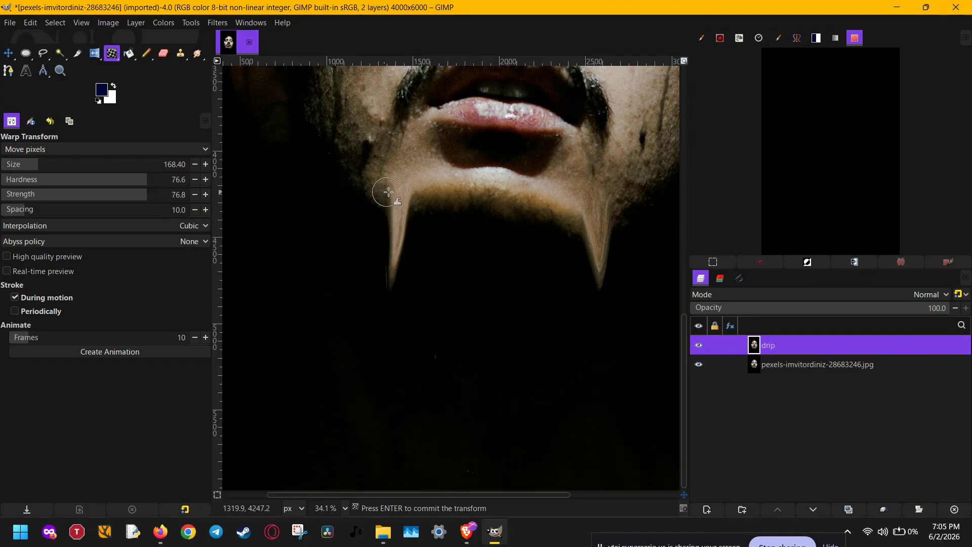
{"action": "left_click_drag", "start_coordinate": [391, 215], "coordinate": [395, 318]}
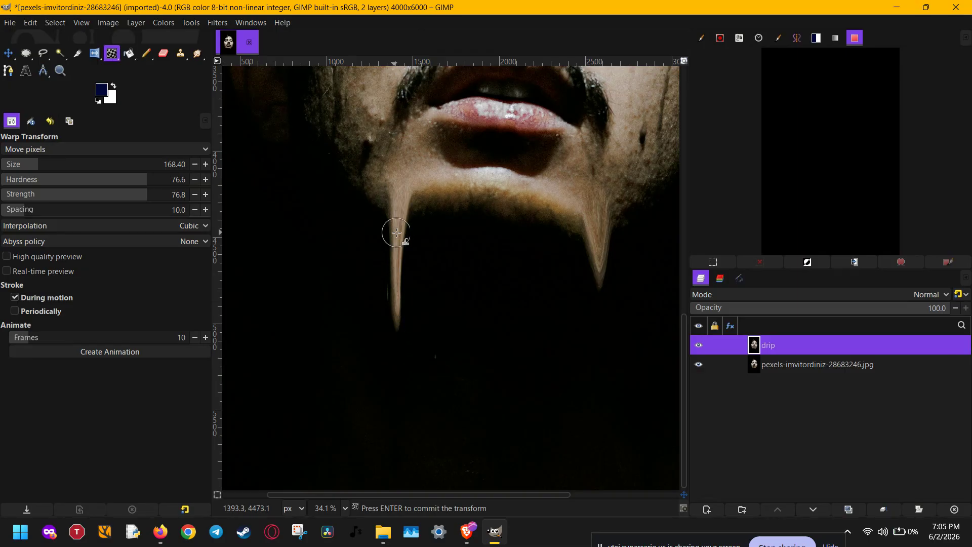
{"action": "left_click_drag", "start_coordinate": [396, 233], "coordinate": [395, 360]}
{"action": "left_click_drag", "start_coordinate": [602, 227], "coordinate": [600, 328]}
{"action": "left_click_drag", "start_coordinate": [601, 276], "coordinate": [596, 331]}
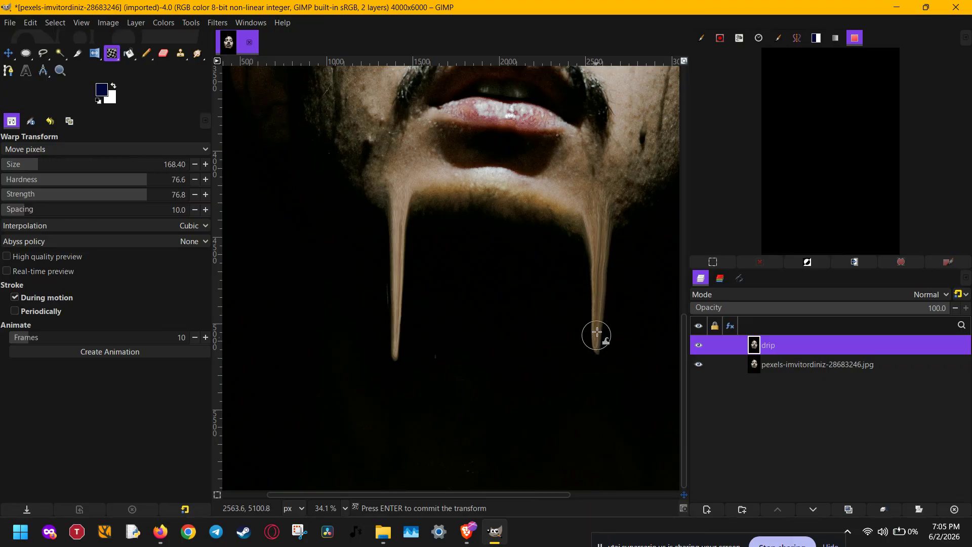
{"action": "mouse_move", "coordinate": [394, 346]}
{"action": "left_mouse_down"}
{"action": "mouse_move", "coordinate": [392, 401]}
{"action": "mouse_move", "coordinate": [397, 332]}
{"action": "mouse_move", "coordinate": [395, 443]}
{"action": "left_mouse_up"}
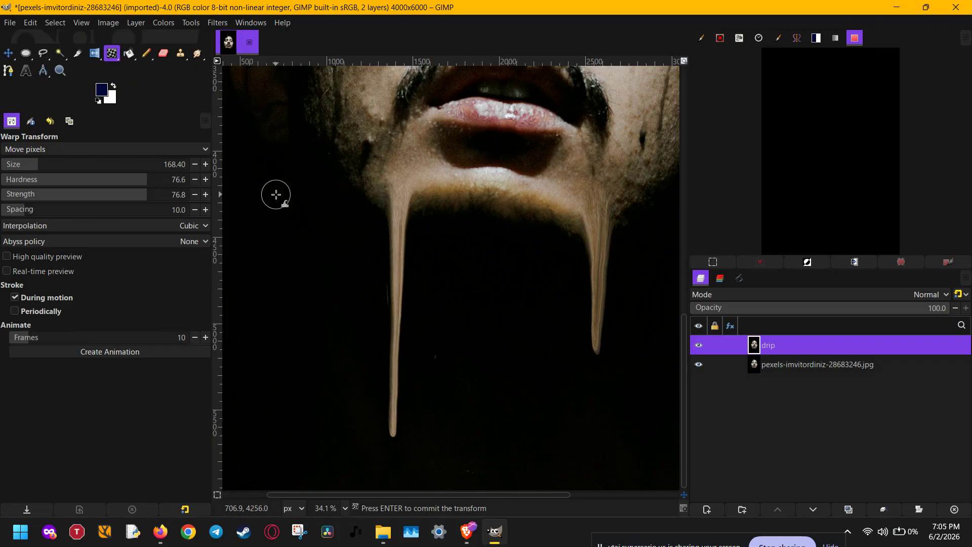
Lower the warp hardness to 62.1 and strength to 63.3, and pull a third drip down from the shadowed left jaw edge
{"action": "left_click_drag", "start_coordinate": [275, 195], "coordinate": [335, 262]}
{"action": "left_click", "coordinate": [119, 181]}
{"action": "left_click", "coordinate": [122, 194]}
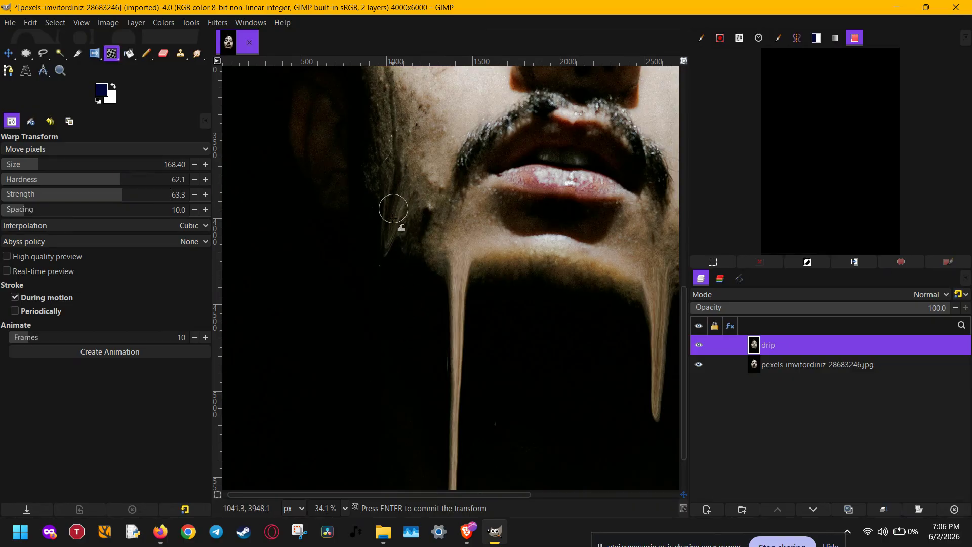
{"action": "mouse_move", "coordinate": [392, 206]}
{"action": "left_mouse_down"}
{"action": "mouse_move", "coordinate": [388, 360]}
{"action": "mouse_move", "coordinate": [402, 233]}
{"action": "mouse_move", "coordinate": [395, 377]}
{"action": "mouse_move", "coordinate": [392, 263]}
{"action": "mouse_move", "coordinate": [383, 383]}
{"action": "mouse_move", "coordinate": [393, 255]}
{"action": "mouse_move", "coordinate": [383, 372]}
{"action": "mouse_move", "coordinate": [380, 255]}
{"action": "mouse_move", "coordinate": [367, 357]}
{"action": "mouse_move", "coordinate": [386, 274]}
{"action": "mouse_move", "coordinate": [383, 321]}
{"action": "left_mouse_up"}
Swell the tip of the longest drip into a rounded droplet with the warp in Grow area mode at size 262.58
{"action": "left_click_drag", "start_coordinate": [549, 330], "coordinate": [472, 319]}
{"action": "scroll", "coordinate": [472, 318], "scroll_direction": "down", "scroll_amount": 2}
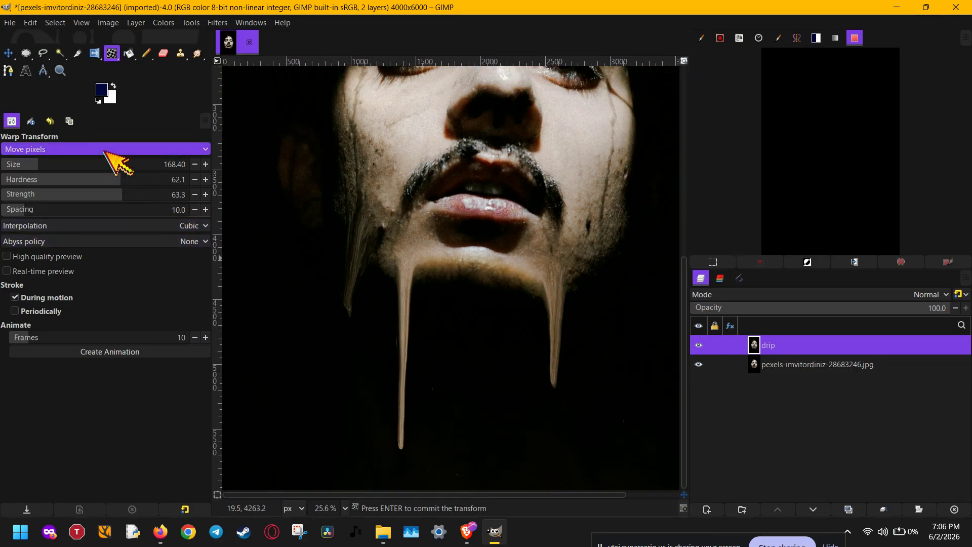
{"action": "scroll", "coordinate": [114, 154], "scroll_direction": "down", "scroll_amount": 1}
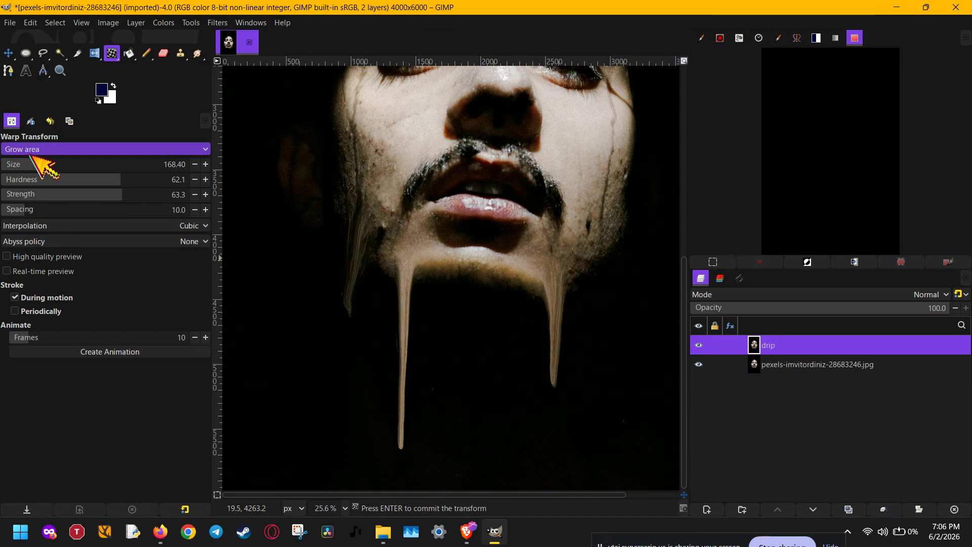
{"action": "scroll", "coordinate": [430, 442], "scroll_direction": "down", "scroll_amount": 3}
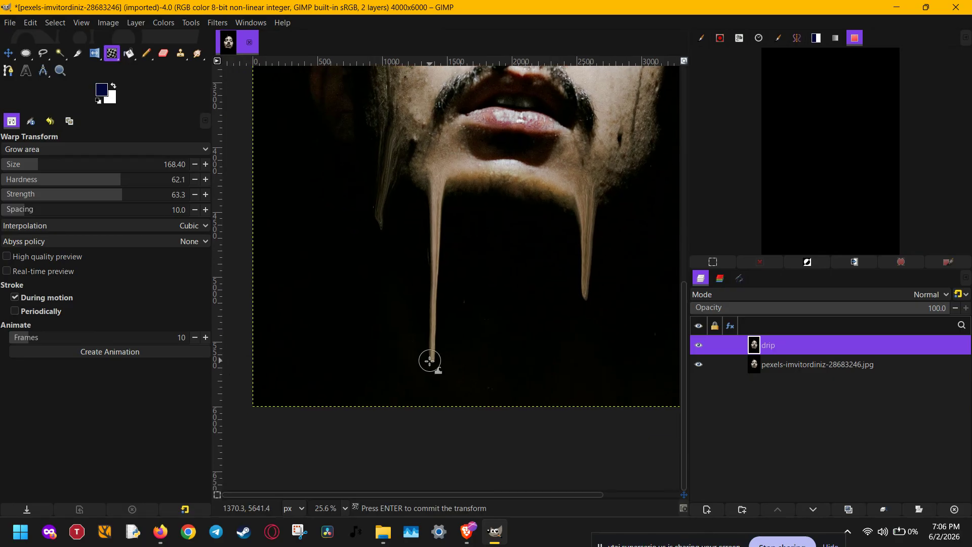
{"action": "scroll", "coordinate": [328, 506], "scroll_direction": "up", "scroll_amount": 4}
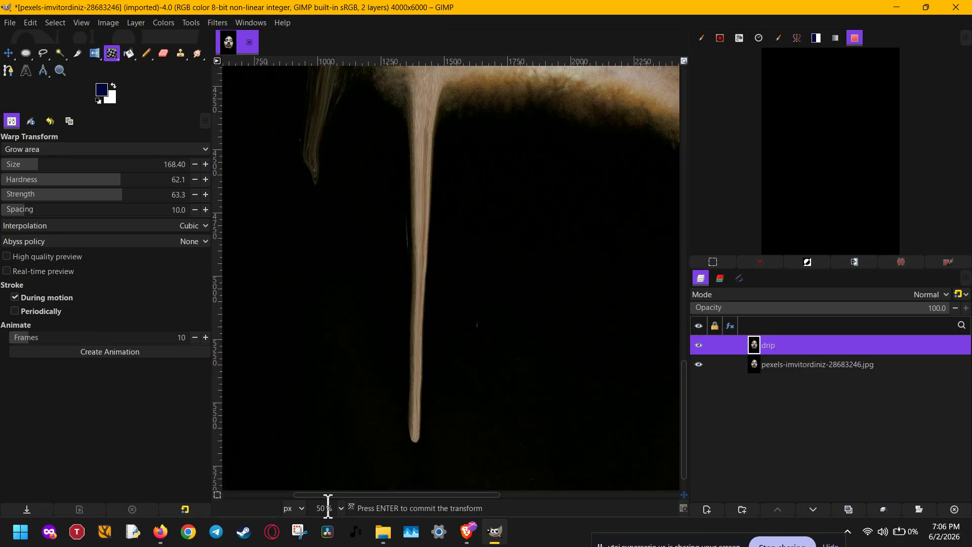
{"action": "scroll", "coordinate": [326, 506], "scroll_direction": "down", "scroll_amount": 2}
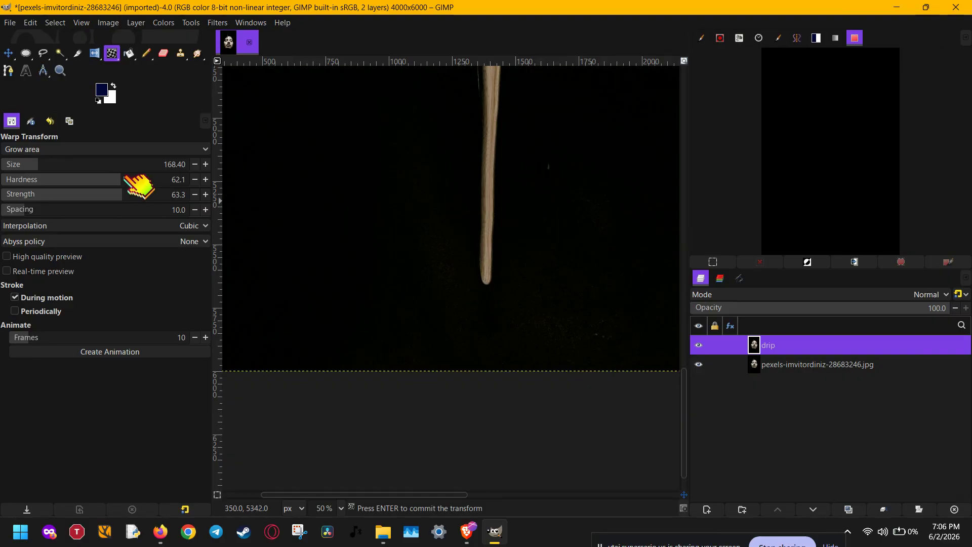
{"action": "left_click_drag", "start_coordinate": [40, 169], "coordinate": [31, 165]}
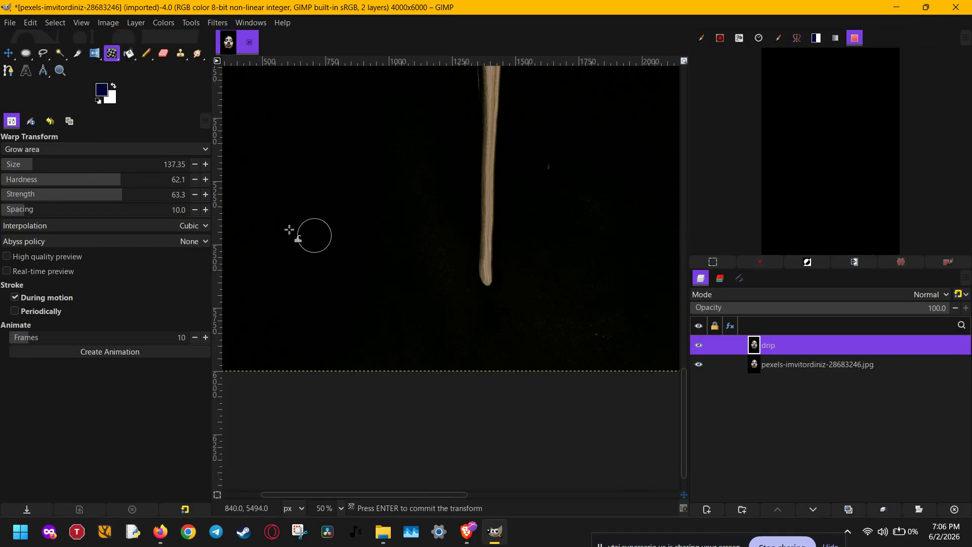
{"action": "mouse_move", "coordinate": [31, 164]}
{"action": "left_mouse_down"}
{"action": "mouse_move", "coordinate": [21, 162]}
{"action": "mouse_move", "coordinate": [54, 166]}
{"action": "left_mouse_up"}
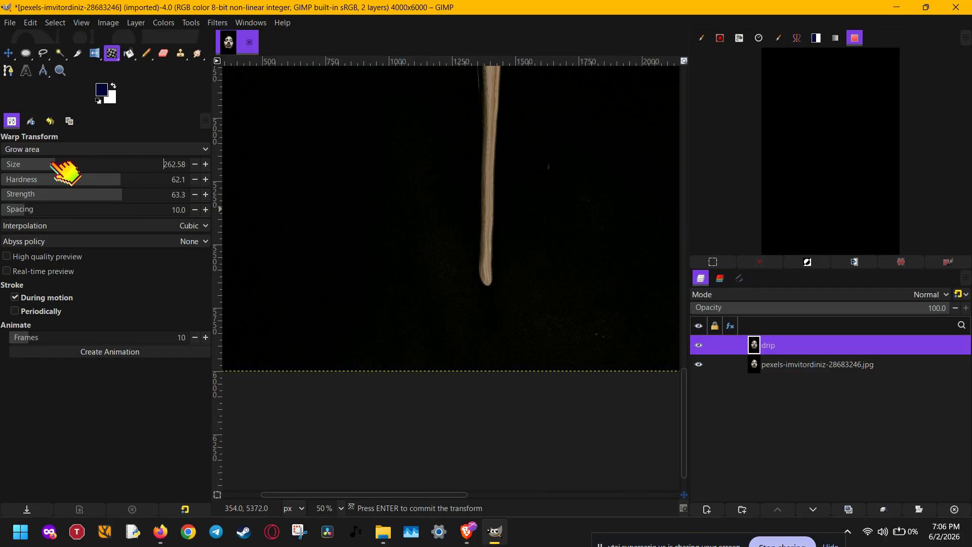
{"action": "scroll", "coordinate": [486, 278], "scroll_direction": "up", "scroll_amount": 8}
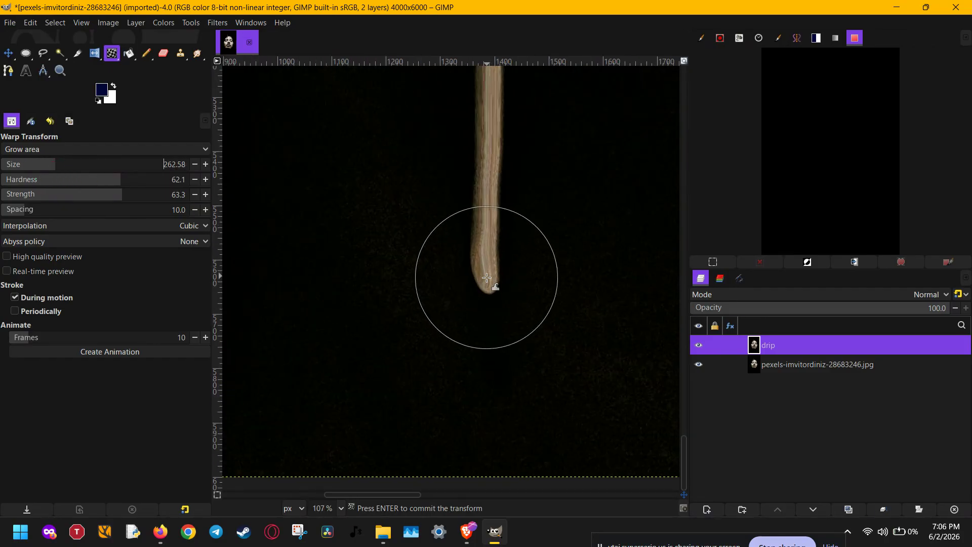
{"action": "mouse_move", "coordinate": [488, 269]}
{"action": "left_mouse_down"}
{"action": "mouse_move", "coordinate": [458, 281]}
{"action": "mouse_move", "coordinate": [489, 244]}
{"action": "mouse_move", "coordinate": [478, 260]}
{"action": "mouse_move", "coordinate": [498, 256]}
{"action": "mouse_move", "coordinate": [477, 188]}
{"action": "mouse_move", "coordinate": [479, 146]}
{"action": "mouse_move", "coordinate": [475, 216]}
{"action": "left_mouse_up"}
{"action": "scroll", "coordinate": [474, 216], "scroll_direction": "down", "scroll_amount": 9}
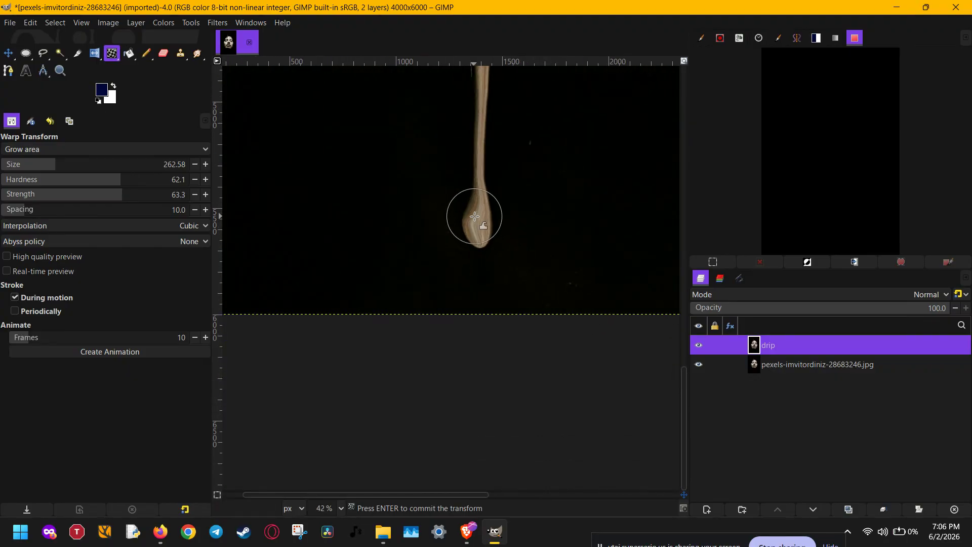
{"action": "scroll", "coordinate": [474, 202], "scroll_direction": "down", "scroll_amount": 5}
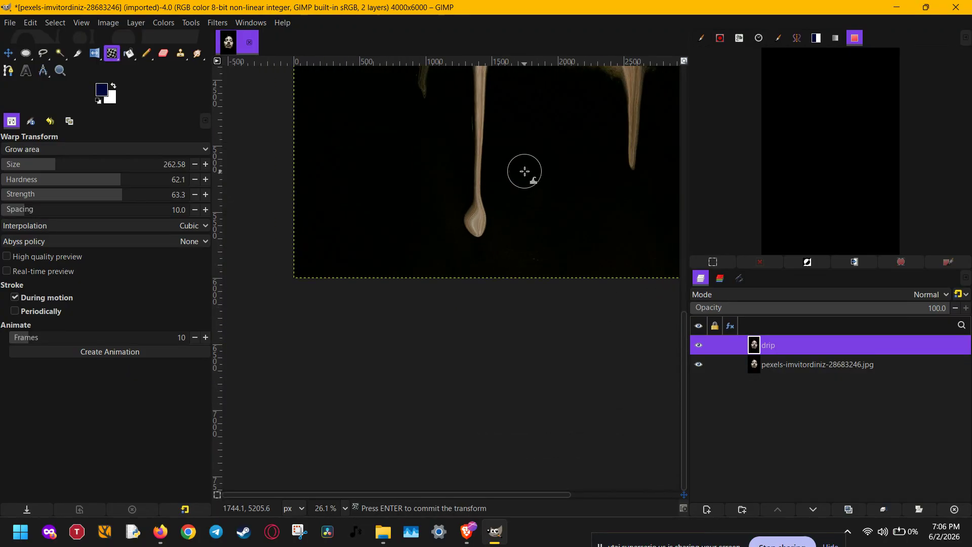
Grow the tips of the right chin drip and the left jaw drip into droplets
{"action": "left_click_drag", "start_coordinate": [510, 177], "coordinate": [478, 233]}
{"action": "left_click_drag", "start_coordinate": [388, 141], "coordinate": [384, 132]}
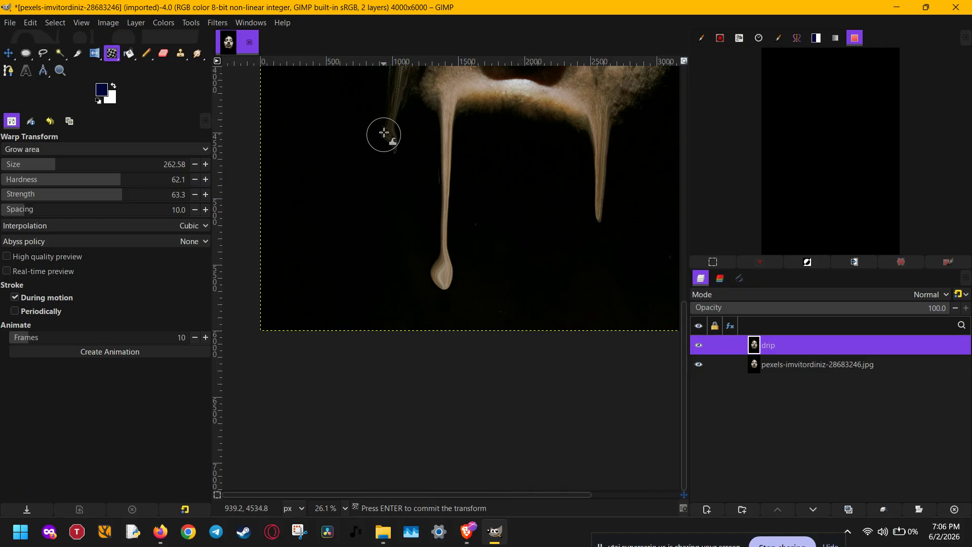
{"action": "mouse_move", "coordinate": [608, 212]}
{"action": "left_mouse_down"}
{"action": "mouse_move", "coordinate": [592, 202]}
{"action": "mouse_move", "coordinate": [602, 208]}
{"action": "left_mouse_up"}
{"action": "mouse_move", "coordinate": [411, 153]}
{"action": "left_mouse_down"}
{"action": "mouse_move", "coordinate": [390, 134]}
{"action": "mouse_move", "coordinate": [384, 141]}
{"action": "left_mouse_up"}
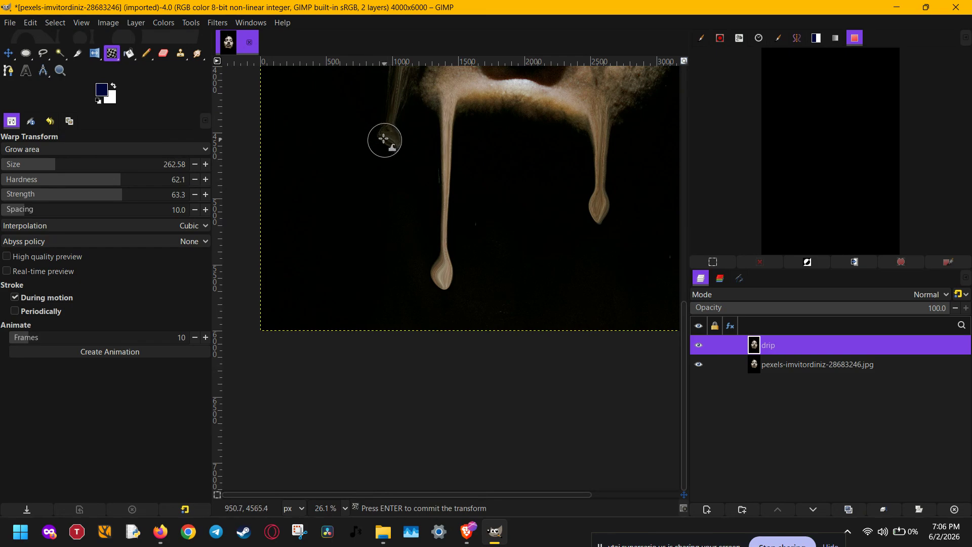
Thin the stems of the two chin drips with the warp in Shrink area mode, leaving their droplet ends full
{"action": "scroll", "coordinate": [117, 152], "scroll_direction": "down", "scroll_amount": 1}
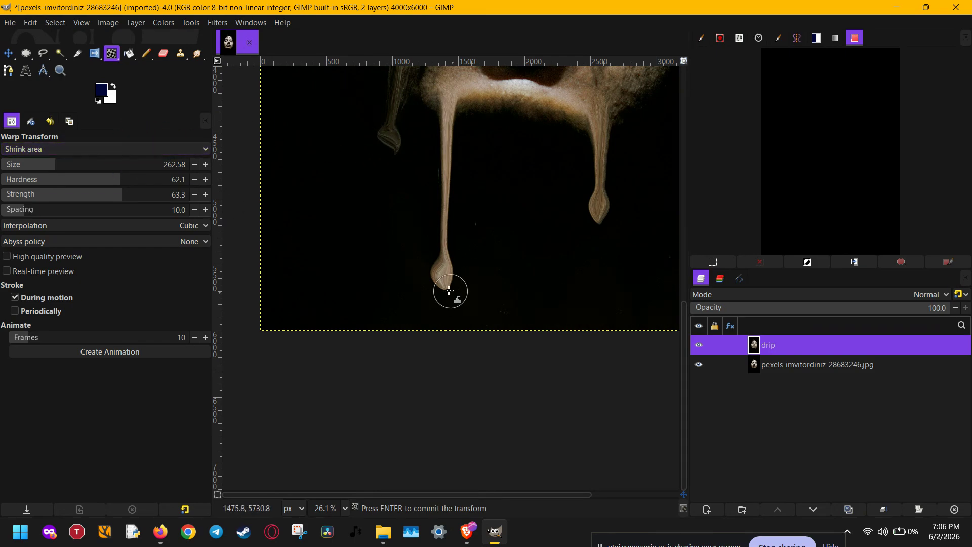
{"action": "left_click_drag", "start_coordinate": [447, 125], "coordinate": [444, 251]}
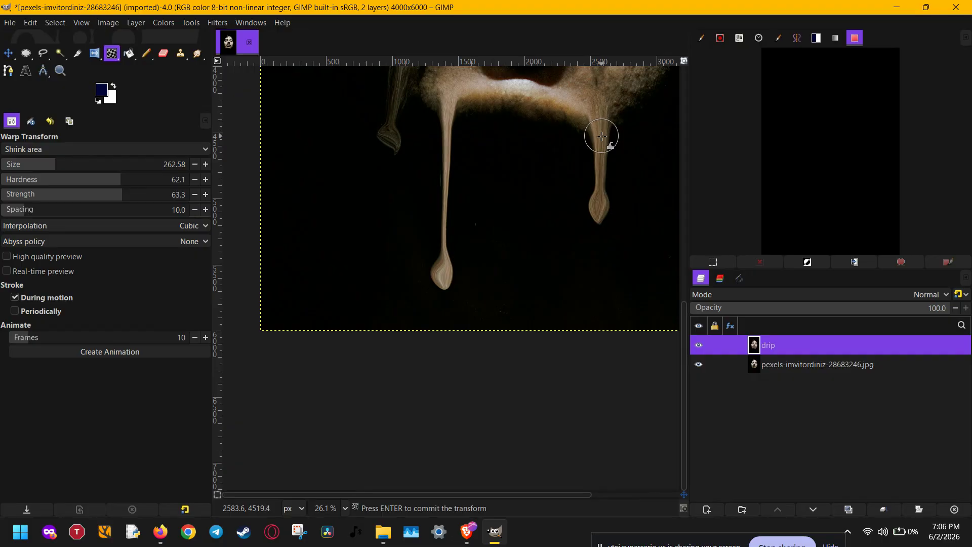
{"action": "left_click_drag", "start_coordinate": [601, 136], "coordinate": [599, 186]}
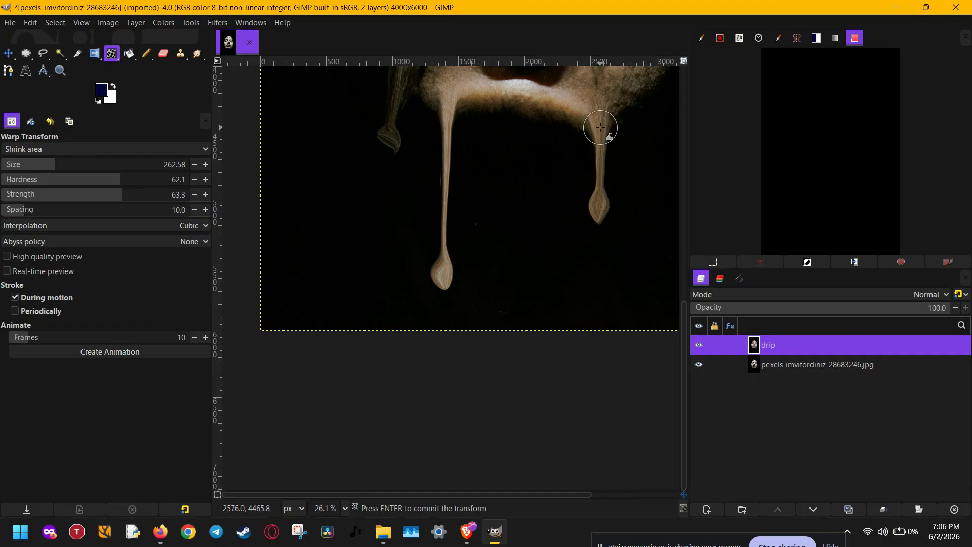
{"action": "left_click_drag", "start_coordinate": [601, 127], "coordinate": [599, 181]}
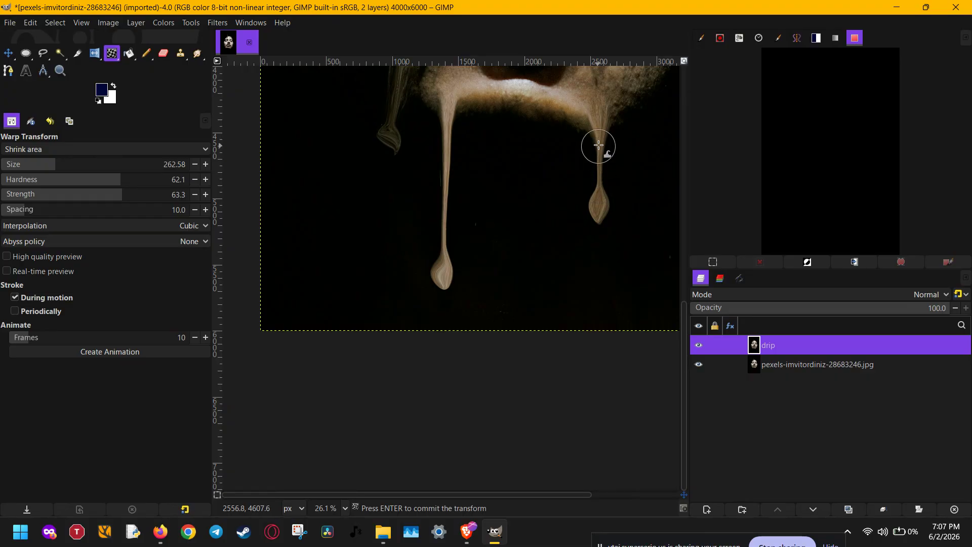
Narrow the neck of the left jaw drip and slim the longest drip's stem again with the shrinking warp
{"action": "left_click_drag", "start_coordinate": [325, 179], "coordinate": [378, 285]}
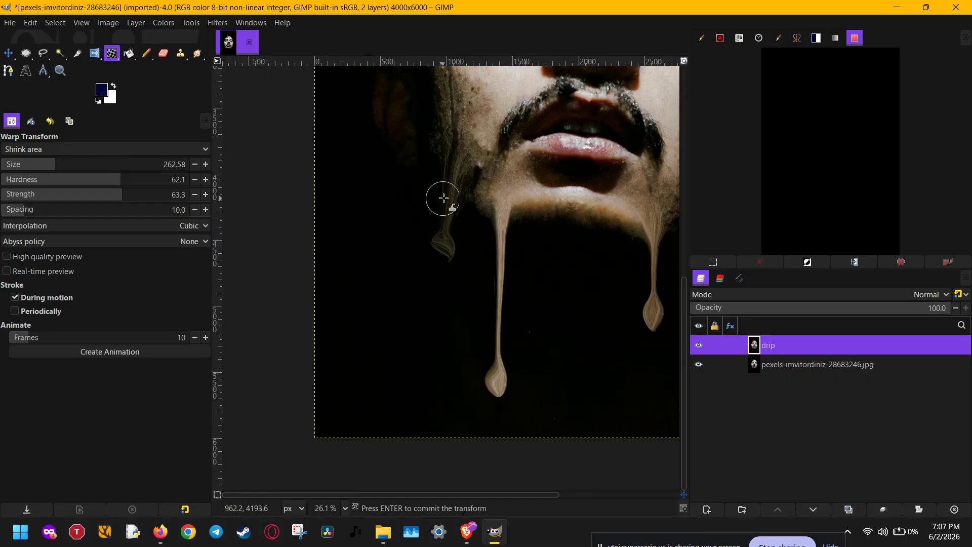
{"action": "mouse_move", "coordinate": [443, 199]}
{"action": "left_mouse_down"}
{"action": "mouse_move", "coordinate": [448, 225]}
{"action": "mouse_move", "coordinate": [456, 182]}
{"action": "left_mouse_up"}
{"action": "left_click_drag", "start_coordinate": [498, 233], "coordinate": [495, 333]}
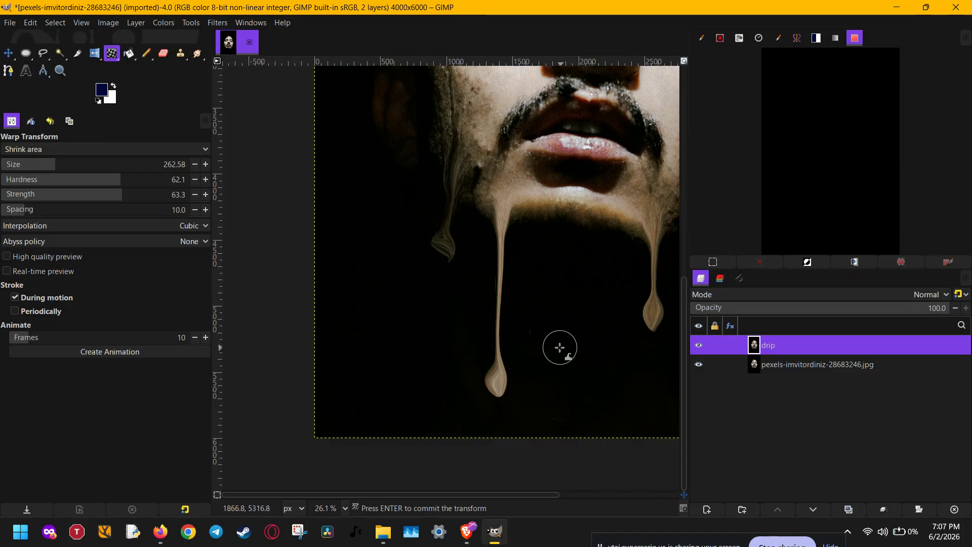
Add a White (full opacity) layer mask to the drip layer
{"action": "scroll", "coordinate": [506, 350], "scroll_direction": "up", "scroll_amount": 3}
{"action": "scroll", "coordinate": [475, 345], "scroll_direction": "up", "scroll_amount": 4}
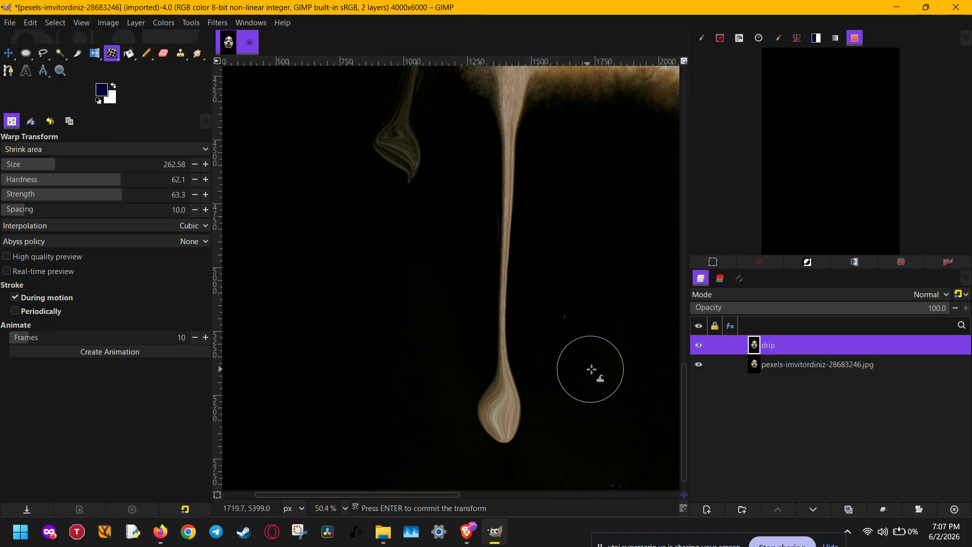
{"action": "mouse_move", "coordinate": [590, 366]}
{"action": "left_mouse_down"}
{"action": "mouse_move", "coordinate": [366, 386]}
{"action": "mouse_move", "coordinate": [336, 360]}
{"action": "mouse_move", "coordinate": [514, 369]}
{"action": "mouse_move", "coordinate": [373, 336]}
{"action": "left_mouse_up"}
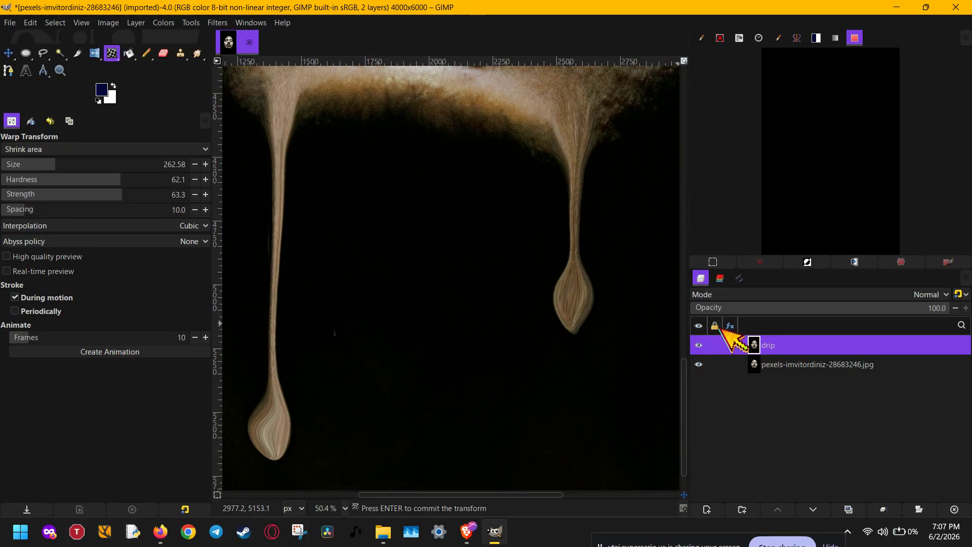
{"action": "right_click", "coordinate": [774, 345]}
{"action": "left_click", "coordinate": [838, 345]}
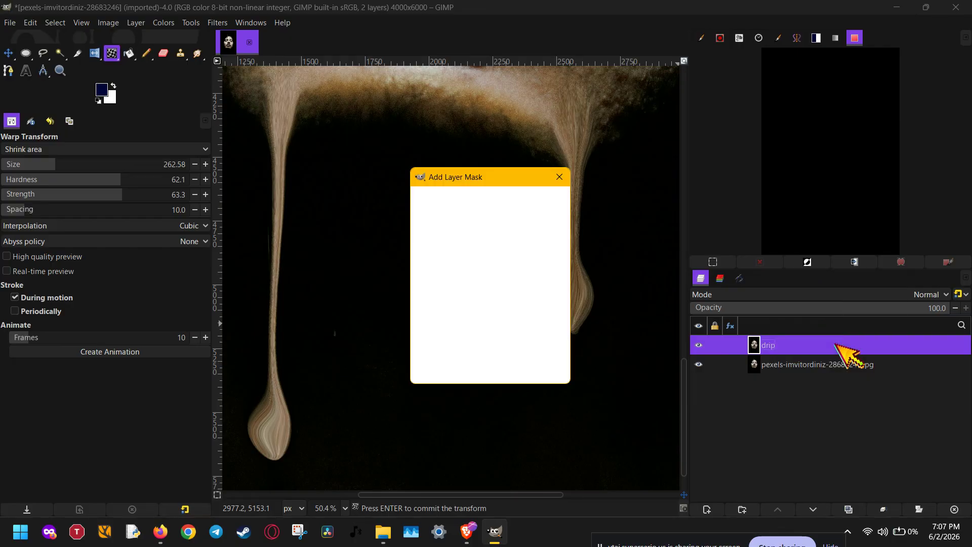
{"action": "left_click", "coordinate": [481, 236]}
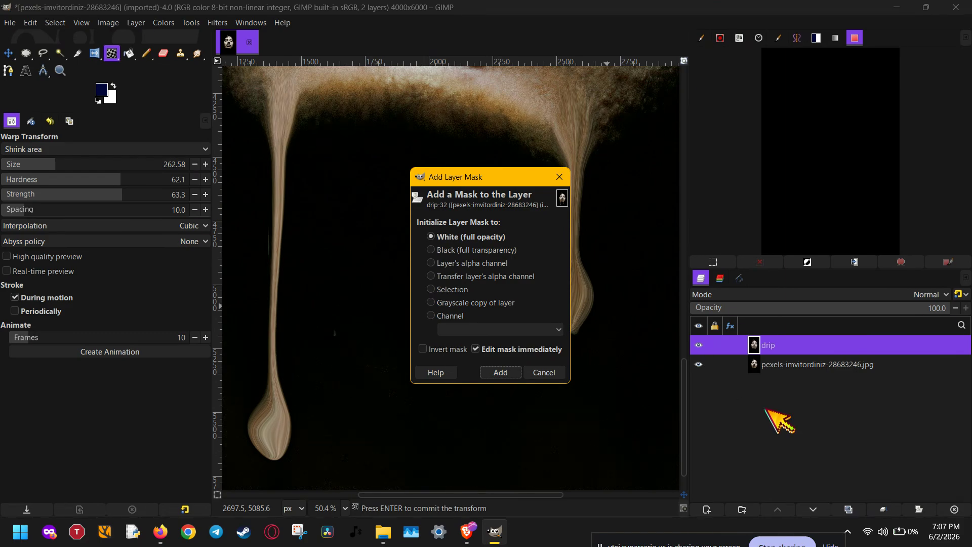
{"action": "key", "text": "Return"}
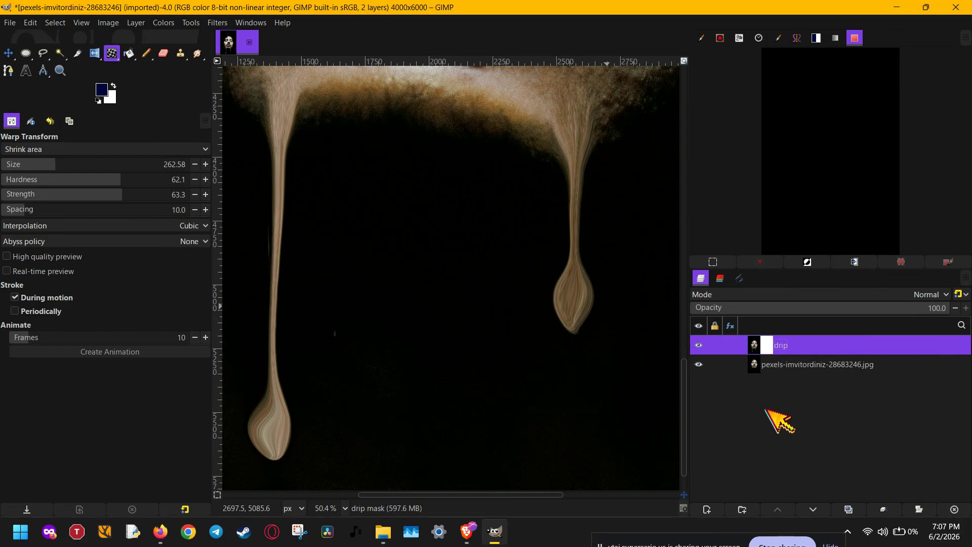
Set up the Paintbrush with the Hardness 100 brush at size 170 and opacity 100
{"action": "left_click_drag", "start_coordinate": [450, 331], "coordinate": [536, 334]}
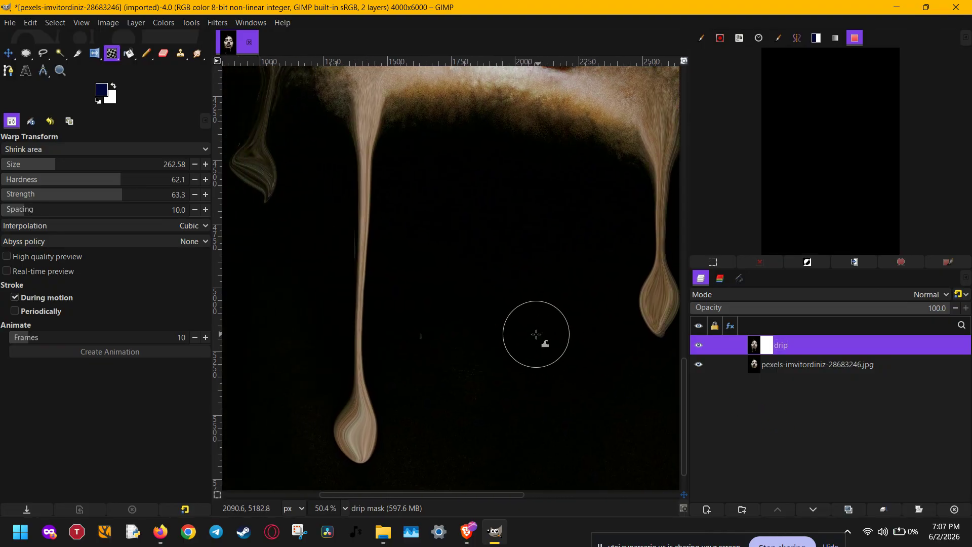
{"action": "key", "text": "p"}
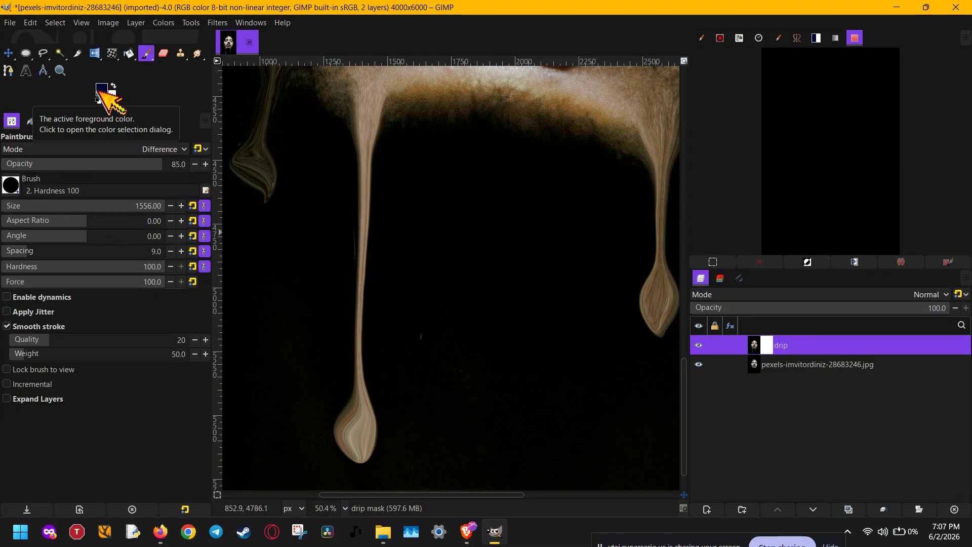
{"action": "left_click", "coordinate": [61, 206]}
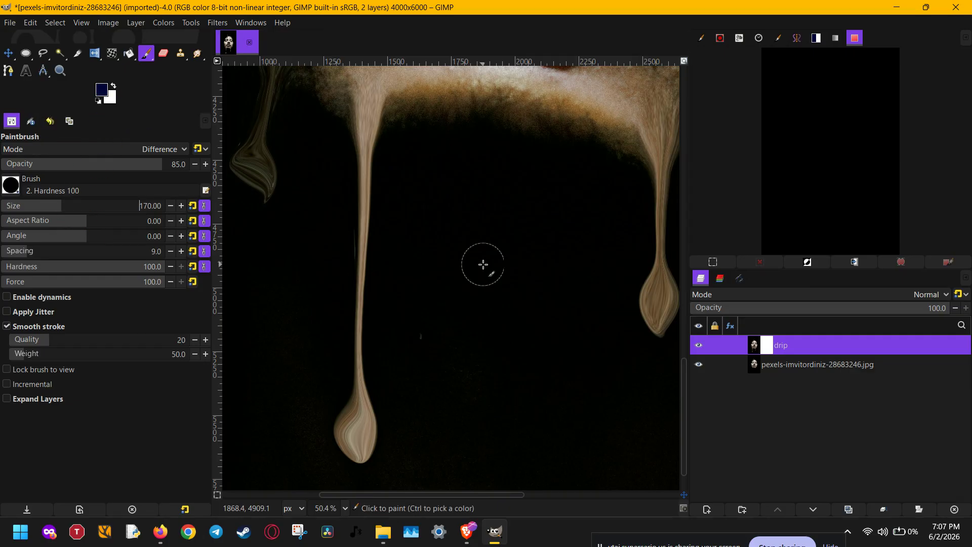
{"action": "key", "text": "space"}
{"action": "left_click_drag", "start_coordinate": [310, 241], "coordinate": [337, 288]}
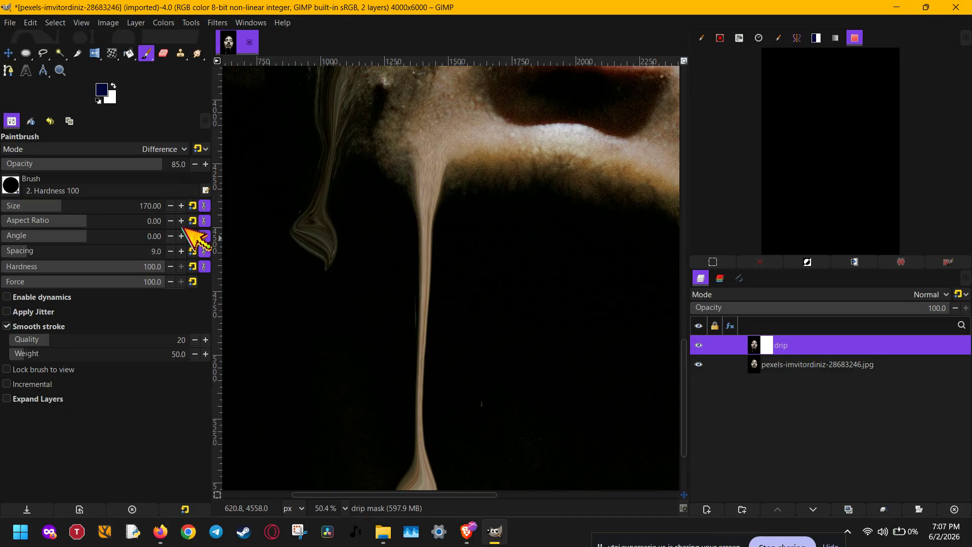
{"action": "left_click", "coordinate": [151, 166]}
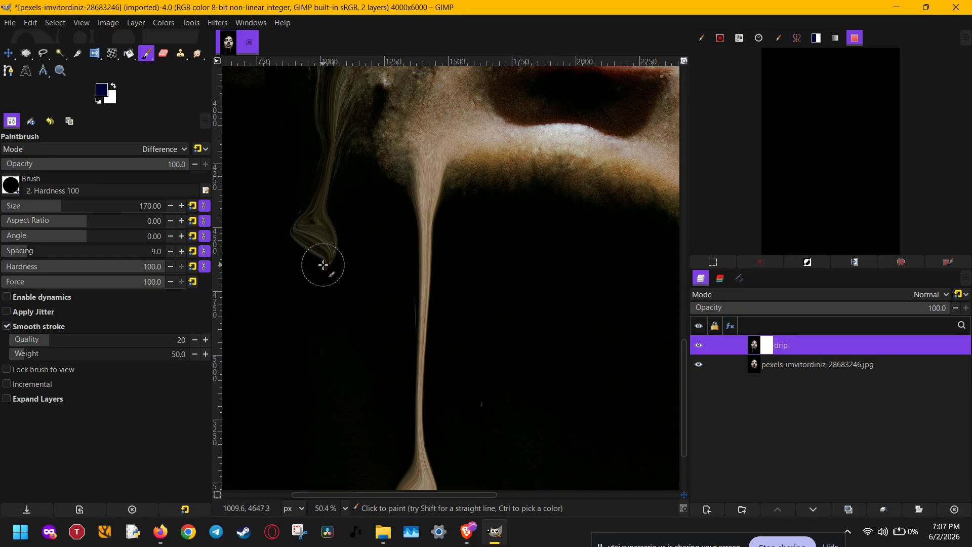
Set the brush mode to Normal and paint on the drip mask to hide the pointed tip of the left jaw drip
{"action": "scroll", "coordinate": [331, 274], "scroll_direction": "up", "scroll_amount": 3}
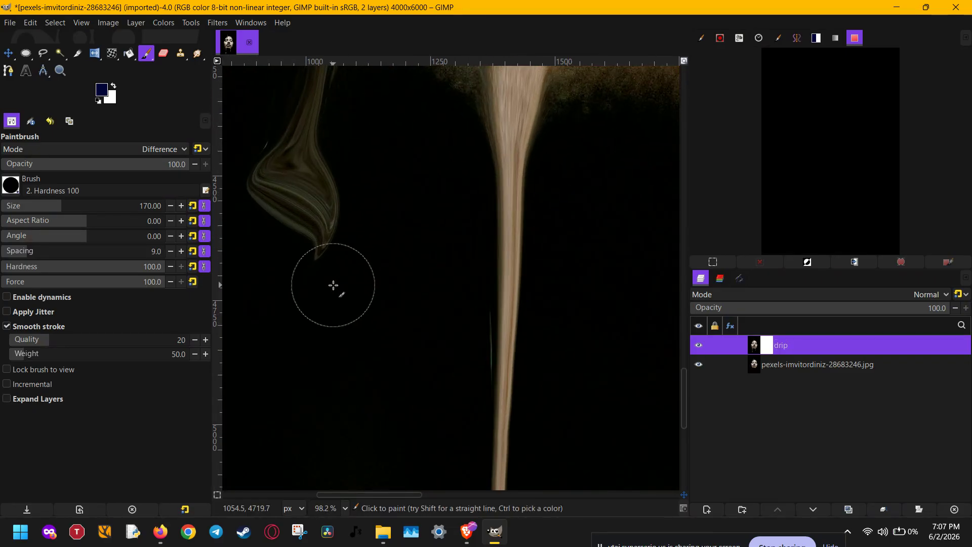
{"action": "left_click", "coordinate": [177, 149]}
{"action": "scroll", "coordinate": [172, 150], "scroll_direction": "up", "scroll_amount": 7}
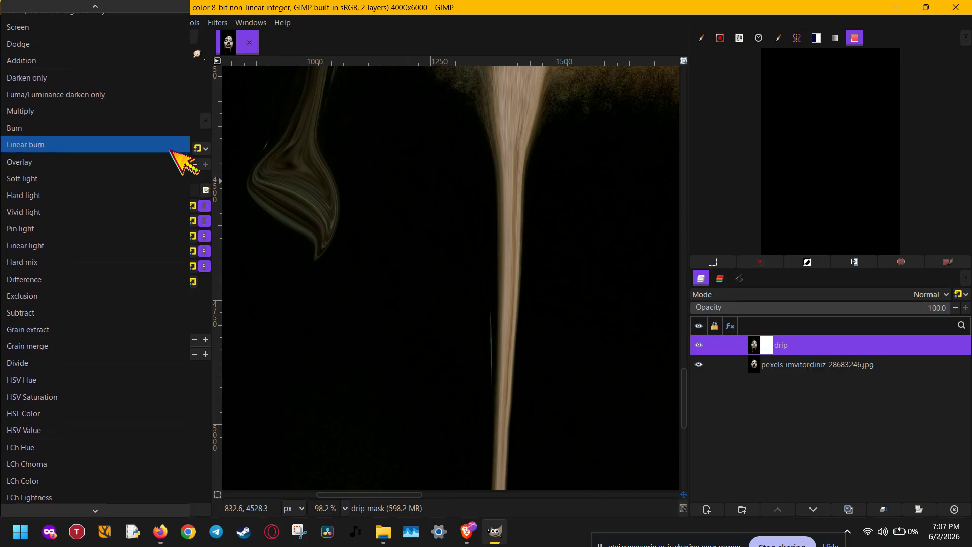
{"action": "scroll", "coordinate": [177, 151], "scroll_direction": "up", "scroll_amount": 5}
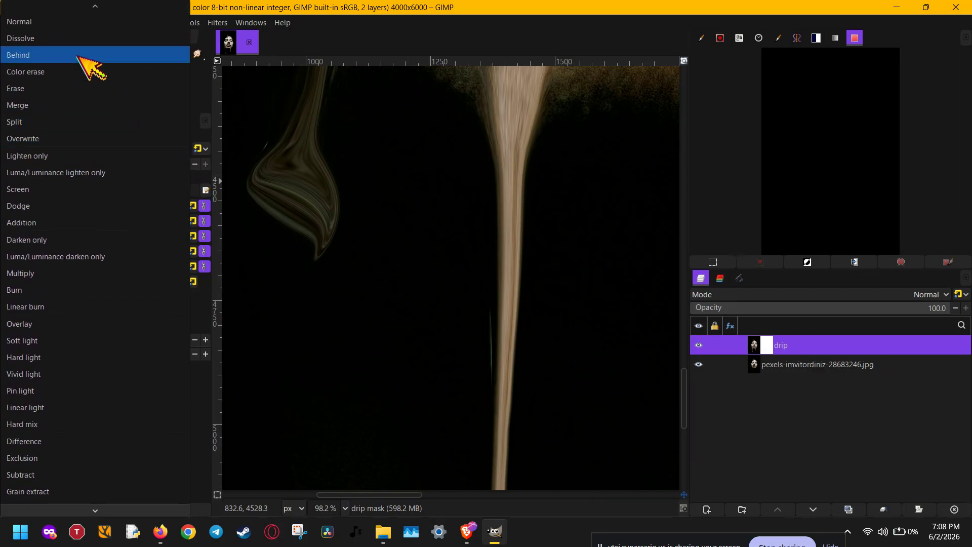
{"action": "left_click", "coordinate": [81, 20]}
{"action": "mouse_move", "coordinate": [326, 272]}
{"action": "left_mouse_down"}
{"action": "mouse_move", "coordinate": [370, 245]}
{"action": "mouse_move", "coordinate": [362, 253]}
{"action": "mouse_move", "coordinate": [377, 215]}
{"action": "mouse_move", "coordinate": [371, 164]}
{"action": "mouse_move", "coordinate": [376, 210]}
{"action": "mouse_move", "coordinate": [362, 232]}
{"action": "mouse_move", "coordinate": [303, 257]}
{"action": "mouse_move", "coordinate": [340, 266]}
{"action": "mouse_move", "coordinate": [361, 139]}
{"action": "left_mouse_up"}
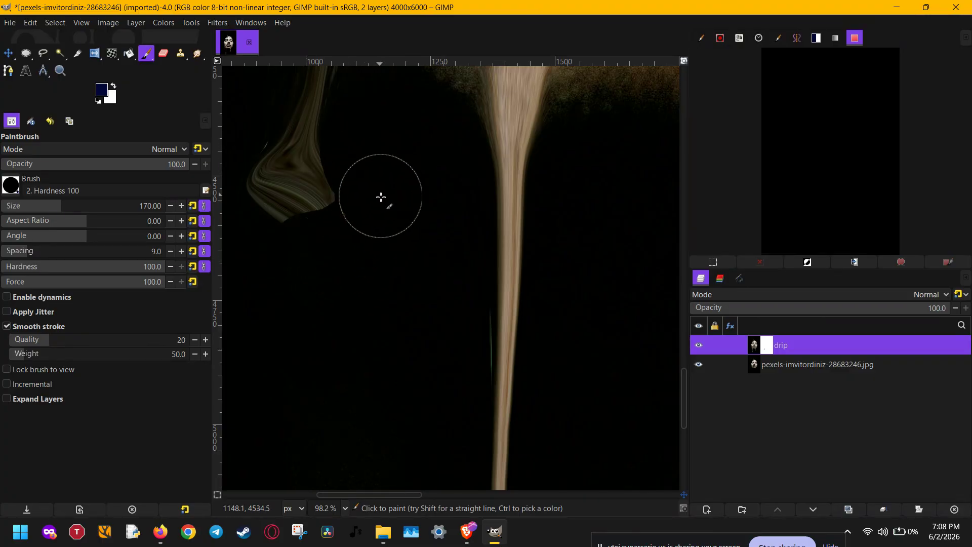
Hide the docks and examine the whole portrait with its finished drips
{"action": "scroll", "coordinate": [382, 203], "scroll_direction": "down", "scroll_amount": 1}
{"action": "scroll", "coordinate": [385, 208], "scroll_direction": "down", "scroll_amount": 3, "text": "ctrl"}
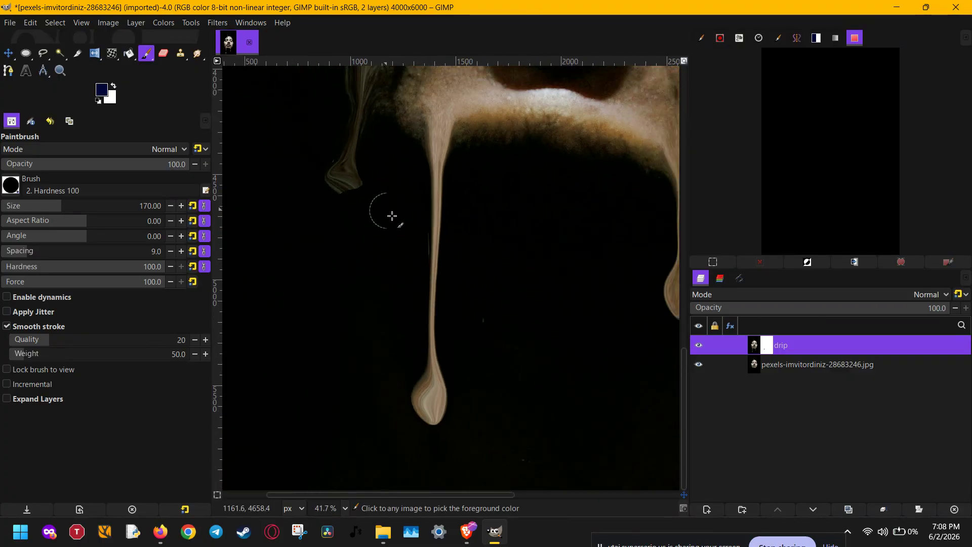
{"action": "scroll", "coordinate": [494, 341], "scroll_direction": "down", "scroll_amount": 4, "text": "ctrl"}
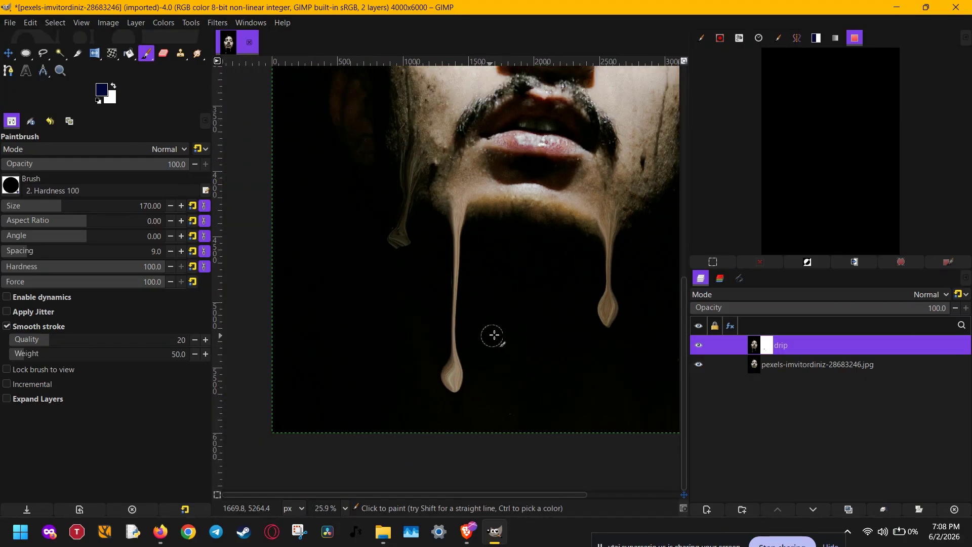
{"action": "key", "text": "Tab"}
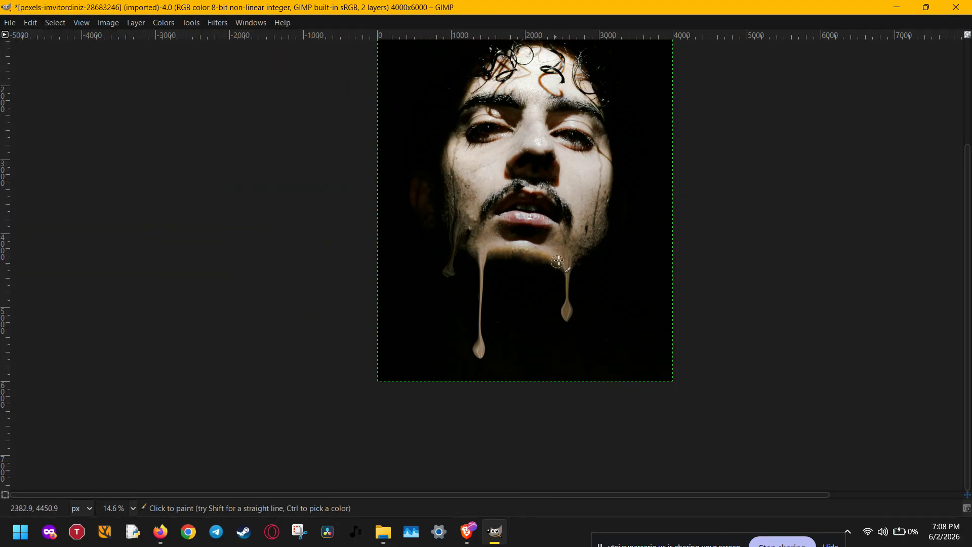
{"action": "left_click", "coordinate": [782, 544]}
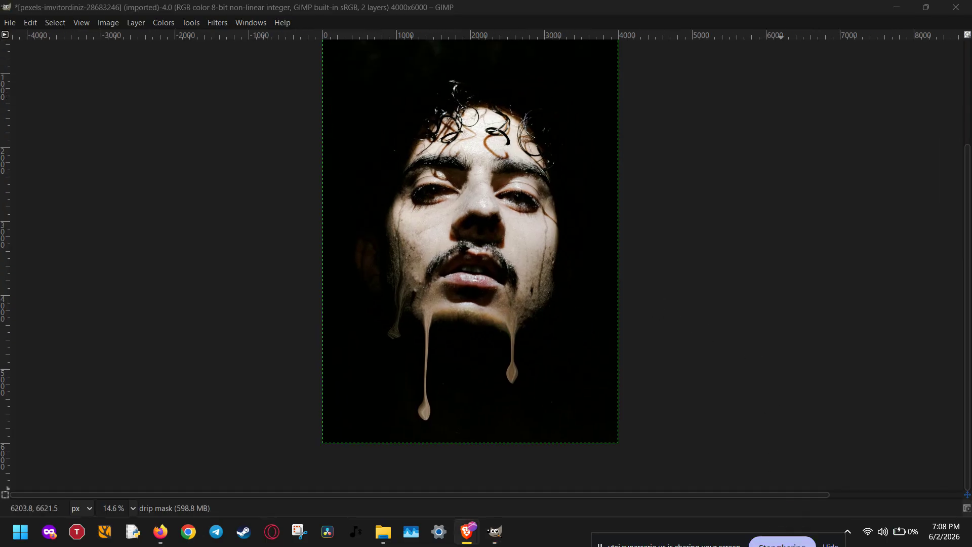